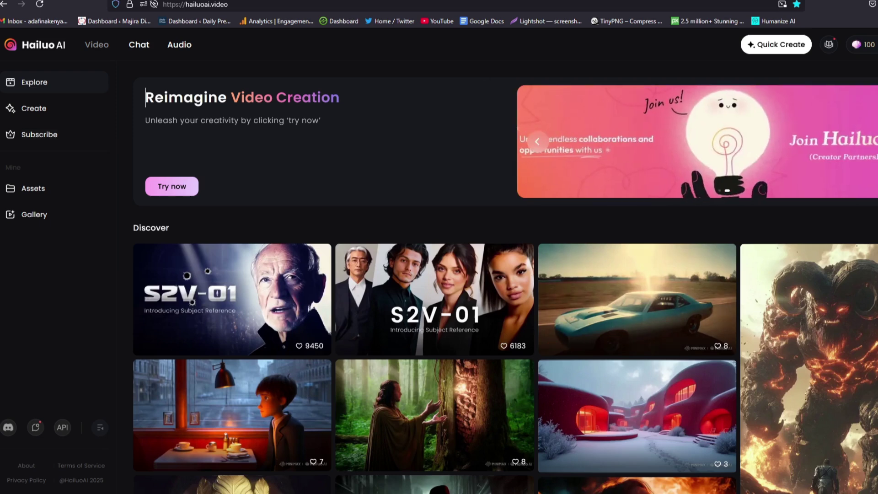
Scroll through the page and open the itemized credits breakdown
scroll(503, 275, down, 4)
scroll(839, 146, down, 2)
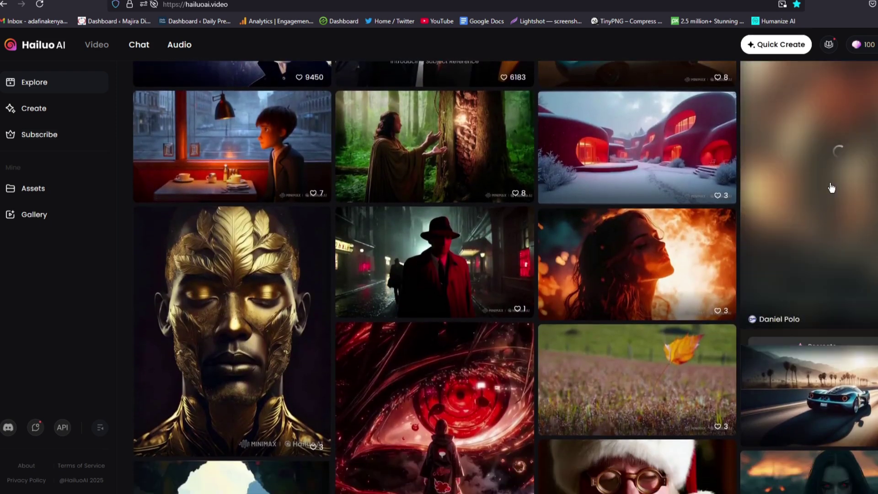
scroll(673, 176, down, 10)
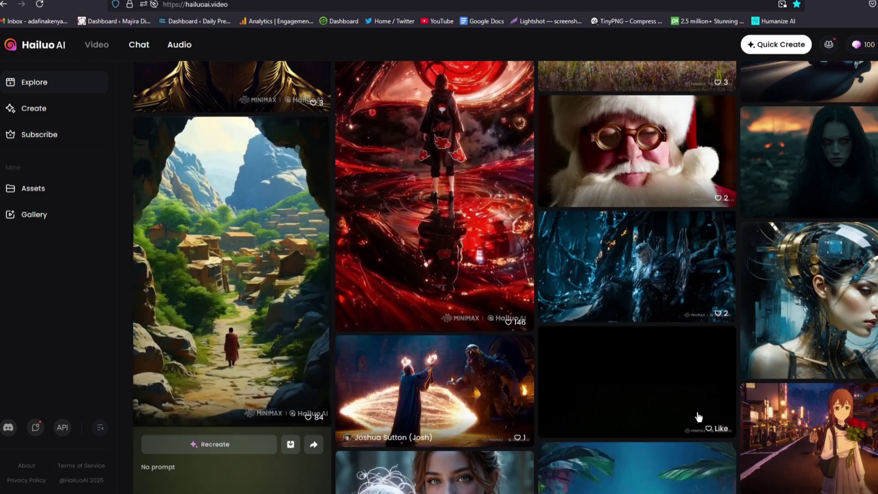
scroll(739, 385, down, 10)
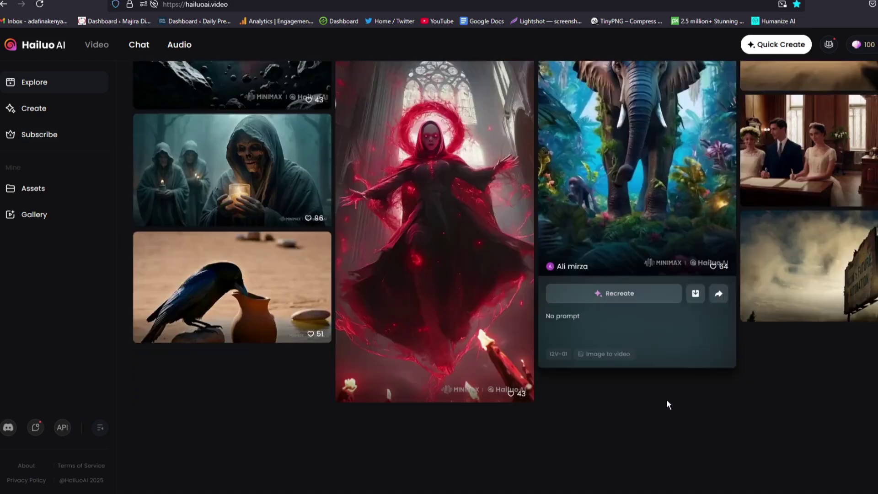
scroll(666, 399, up, 20)
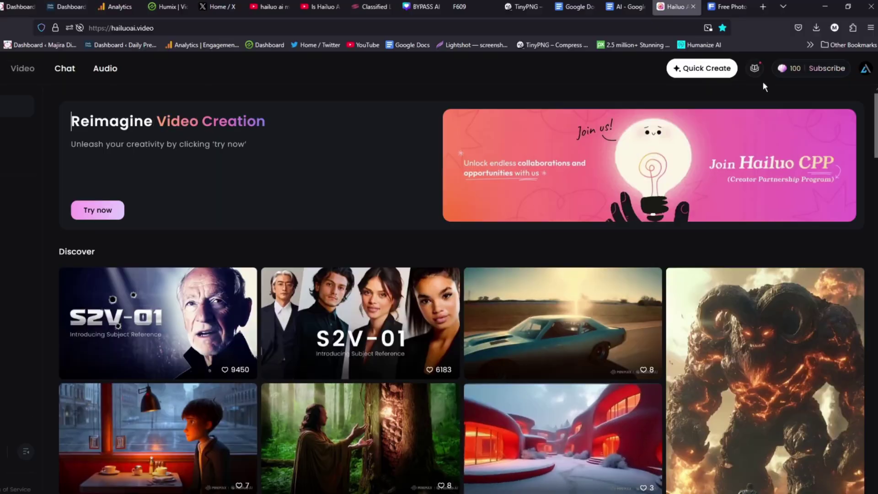
mouse_move(871, 51)
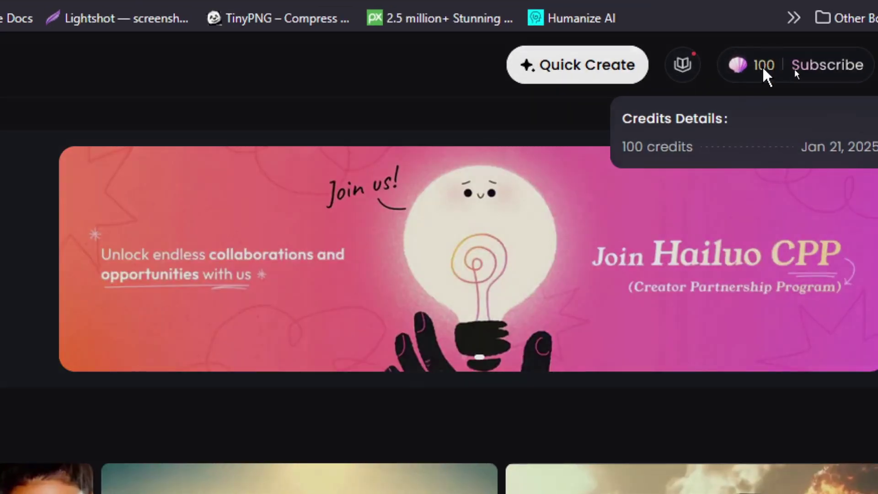
click(763, 66)
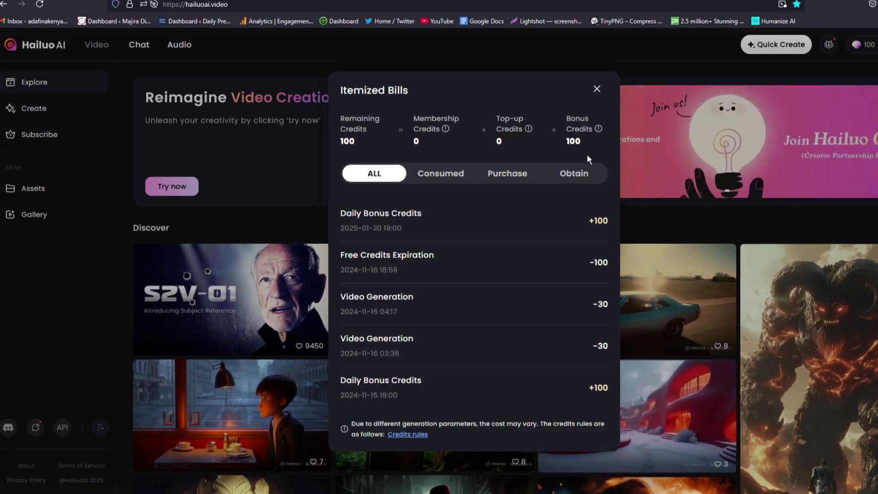
Close the credits breakdown, open the Image to Video form, and view the forest girl picture full size
click(597, 89)
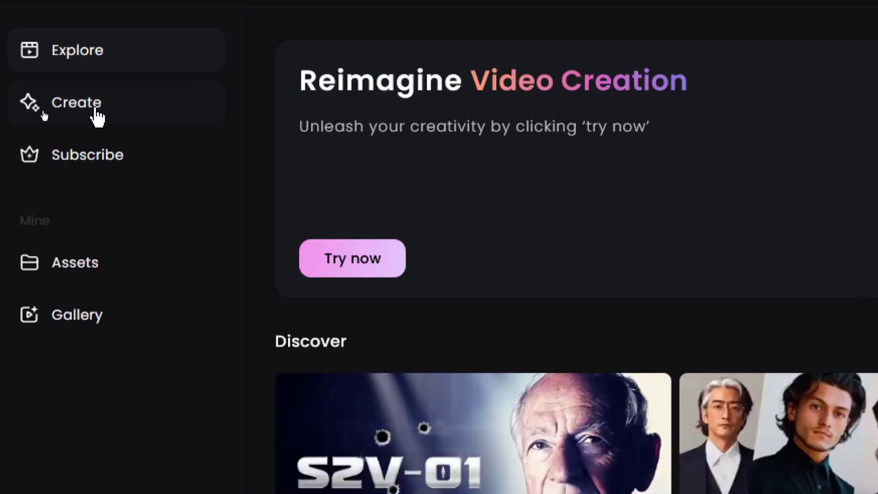
click(97, 118)
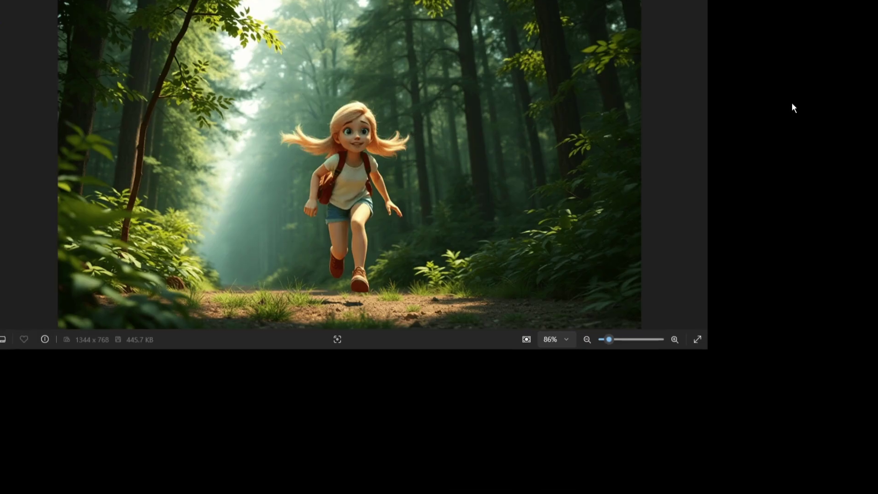
double_click(409, 254)
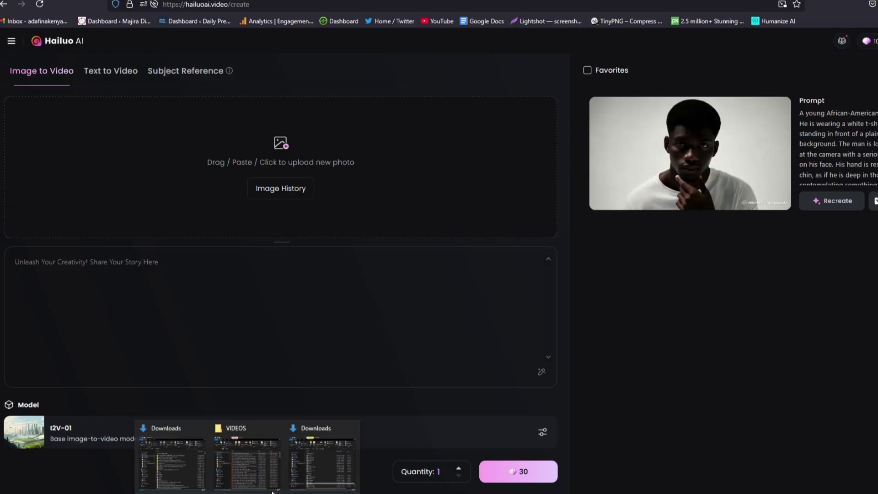
Upload the Girl Running image from the Downloads folder as the clip's source picture
click(314, 473)
drag(471, 385, 163, 170)
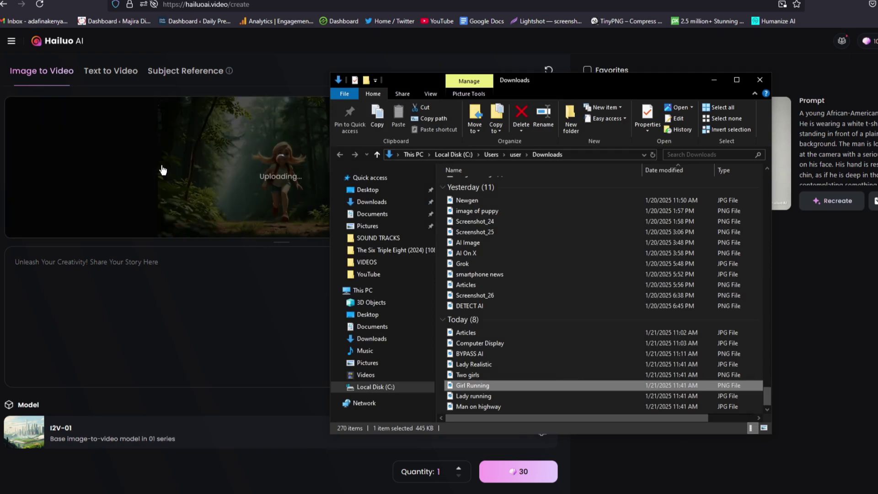
click(304, 178)
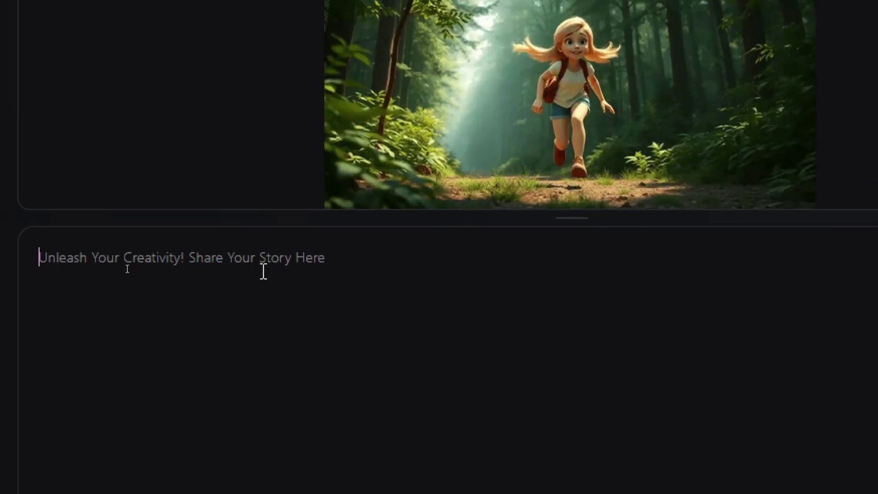
Paste the prompt 'Give her a running motion with fear expression on her face' and generate the 30-credit clip
text(Give her a running motion with fear expression on her face)
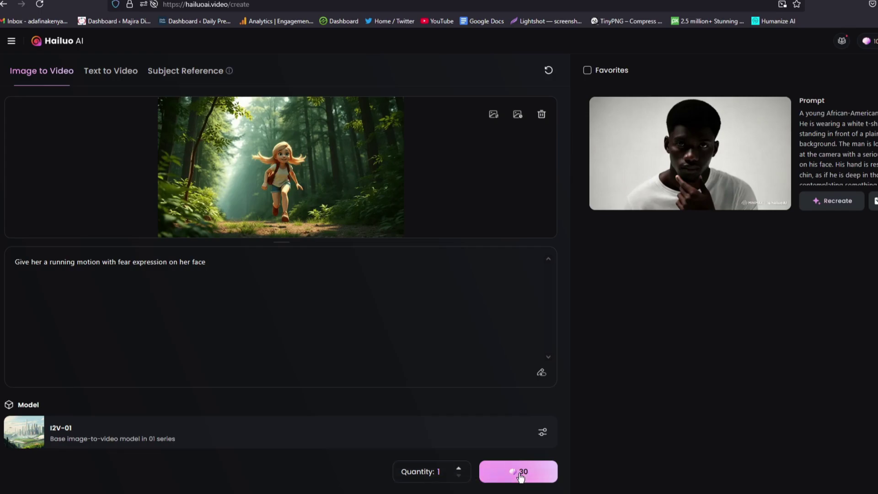
click(521, 476)
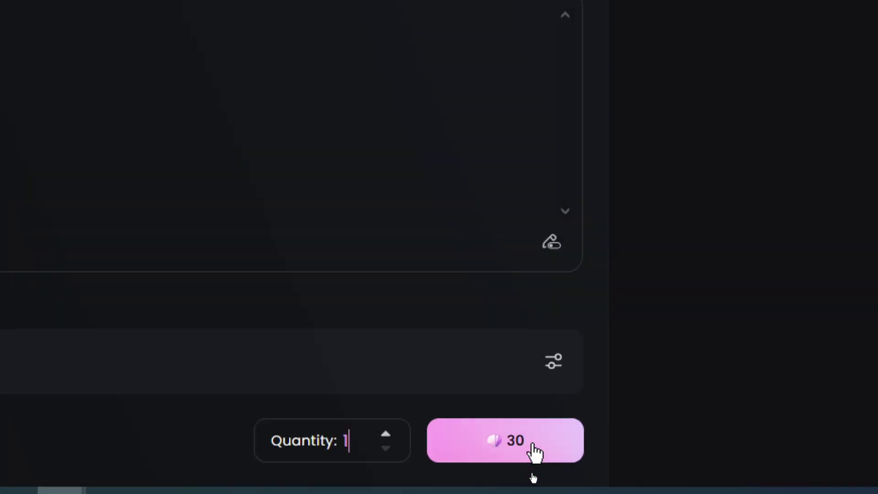
click(534, 445)
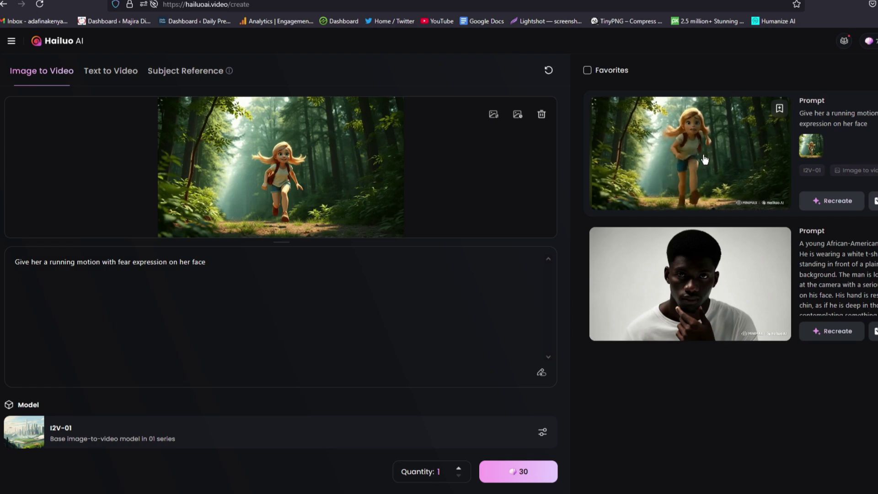
Open and pause the running-girl clip, then download it as a 0.99 MB MP4
click(704, 159)
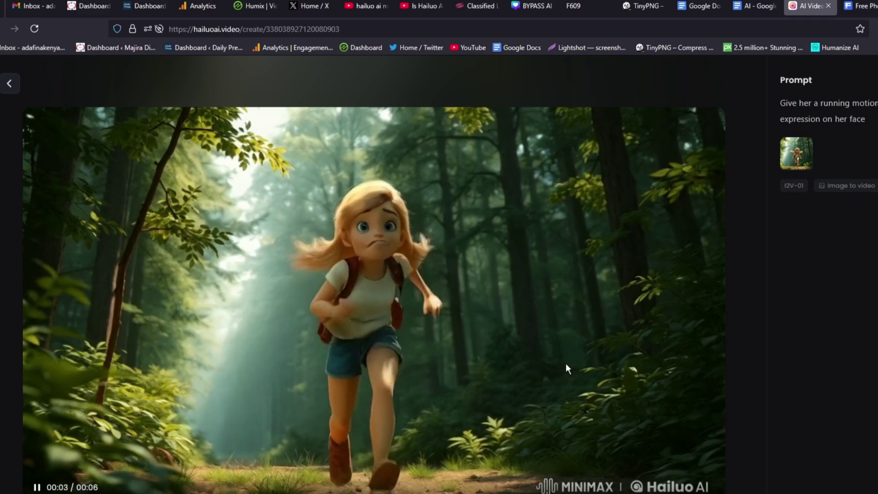
click(566, 362)
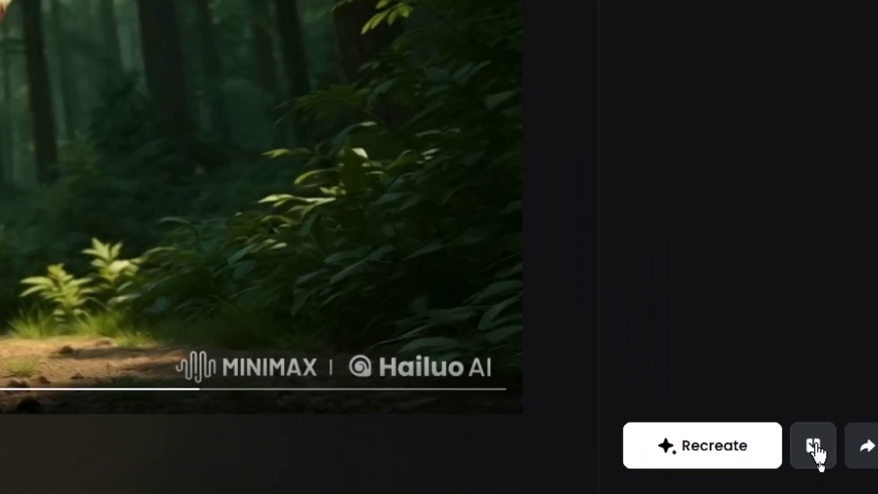
click(813, 446)
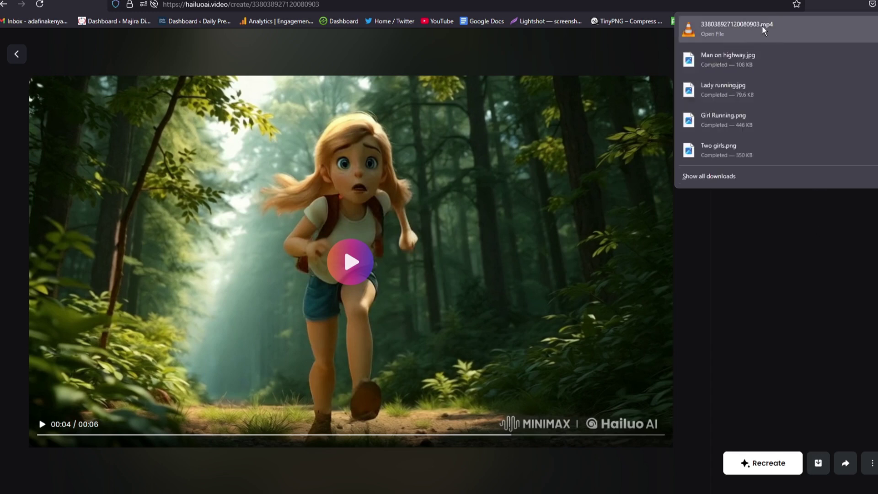
click(869, 29)
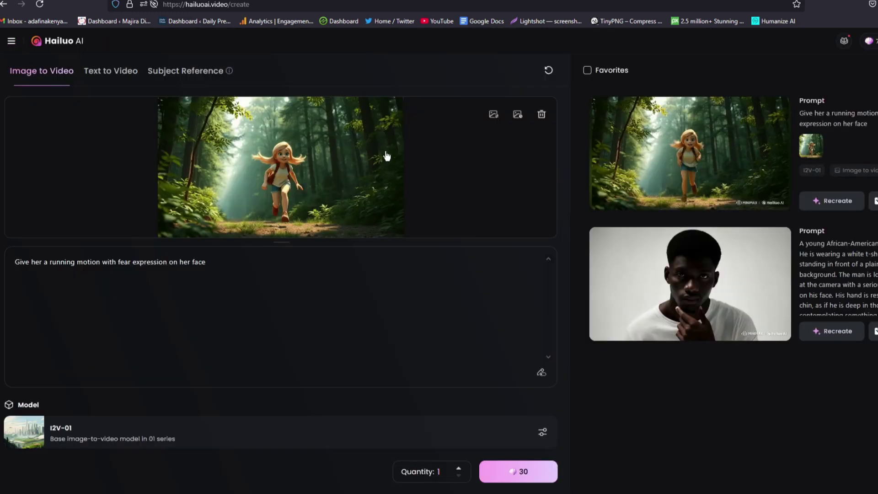
Remove the forest girl image and upload Lady Realistic from the Downloads folder instead
click(542, 118)
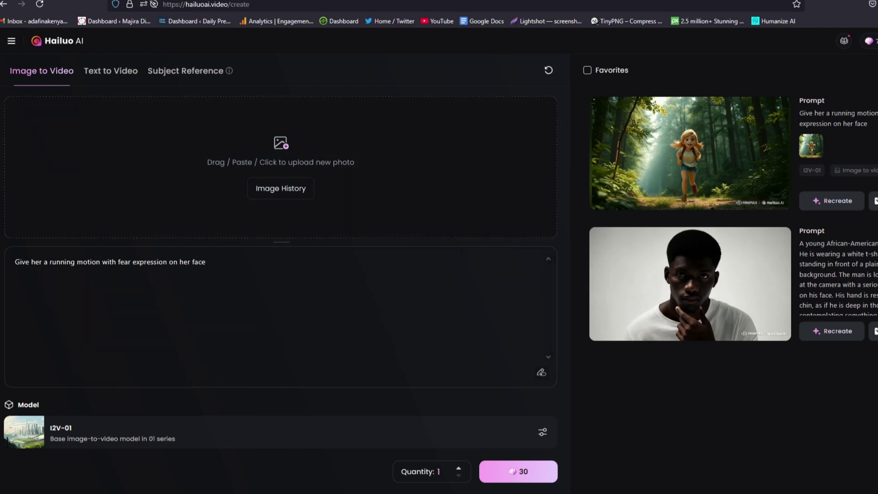
mouse_move(247, 493)
click(327, 469)
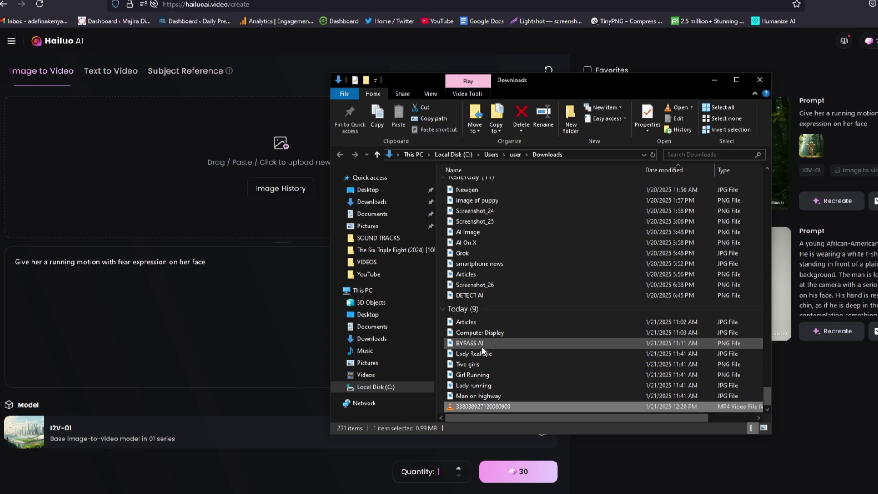
drag(499, 350, 231, 195)
click(708, 81)
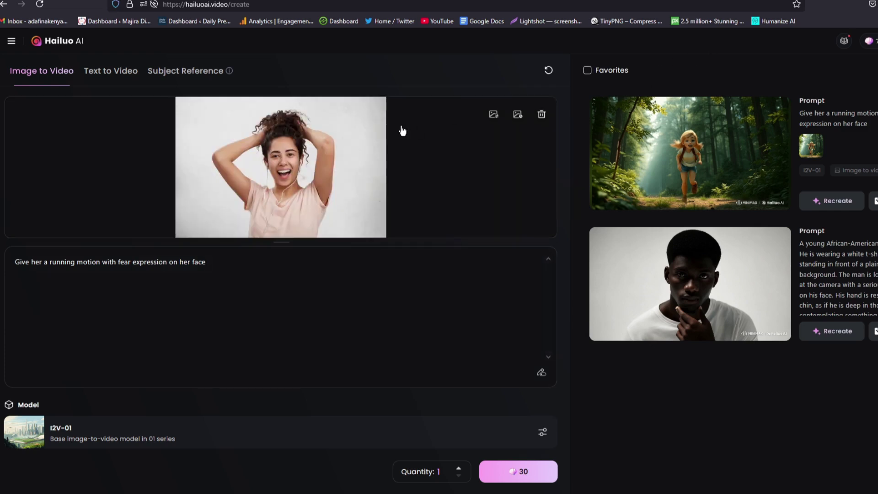
Replace the old prompt with 'Make the lady sing while in joyful mood'
key(ctrl+a)
key(BackSpace)
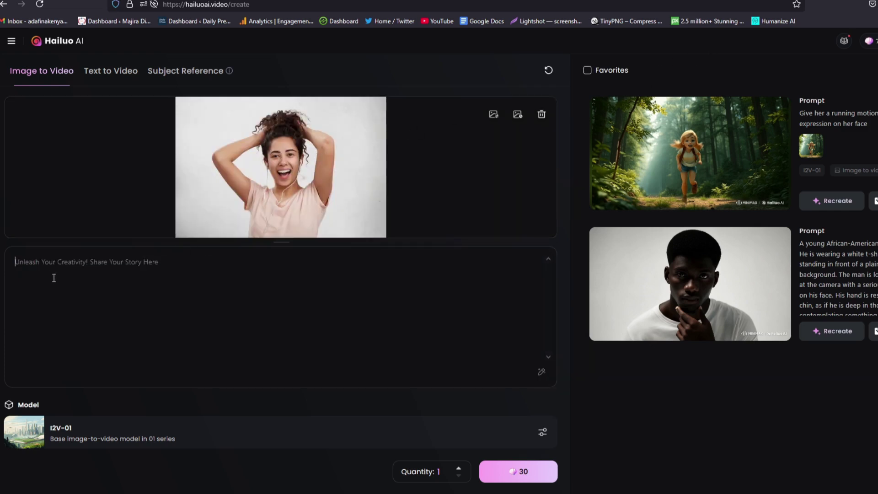
text(Make the lady sing while in joyful mood)
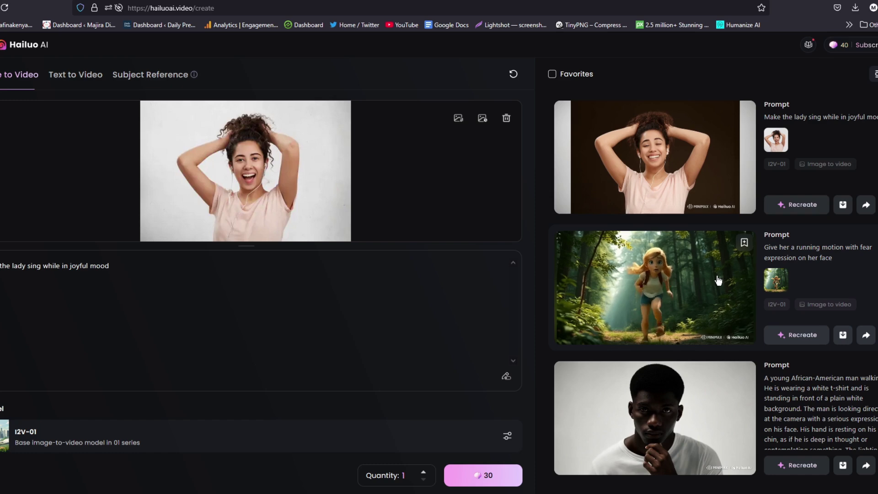
Open the lady's 6-second singing clip from the top of the results list
click(659, 150)
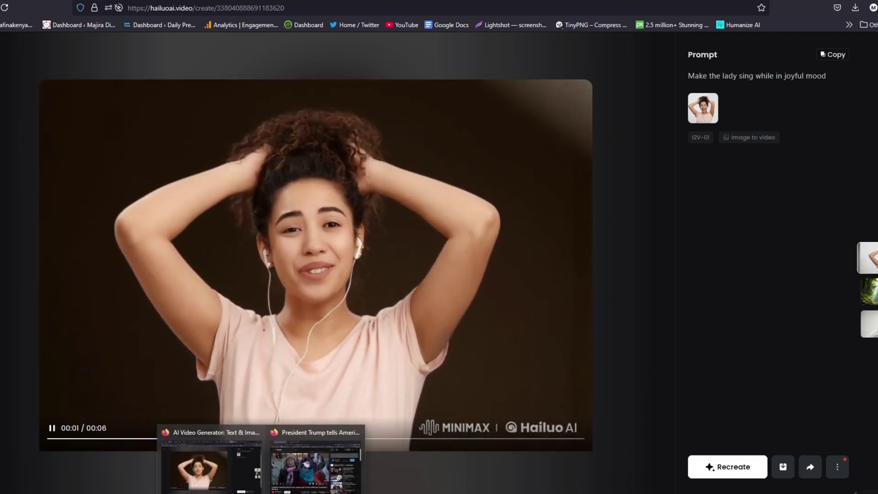
mouse_move(239, 481)
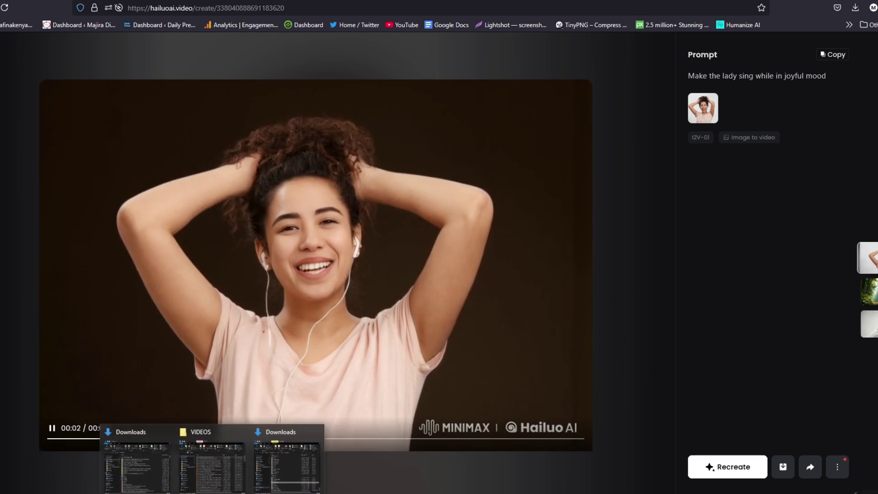
click(291, 472)
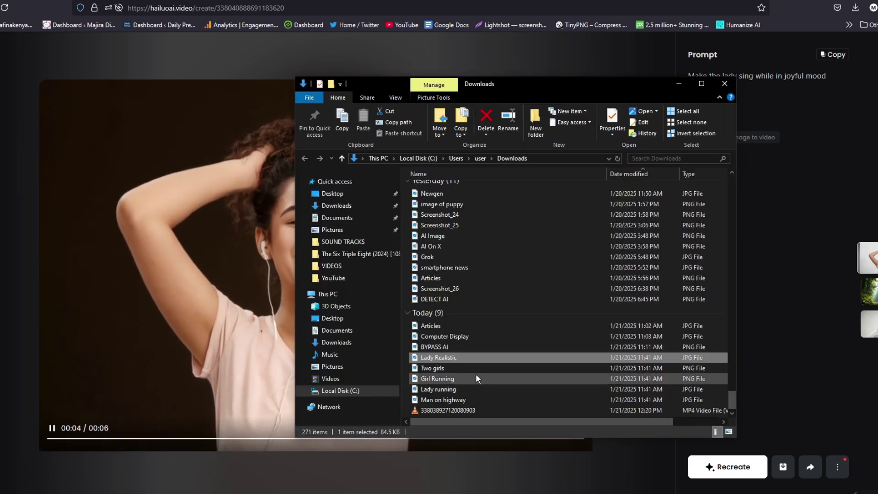
double_click(453, 358)
click(721, 70)
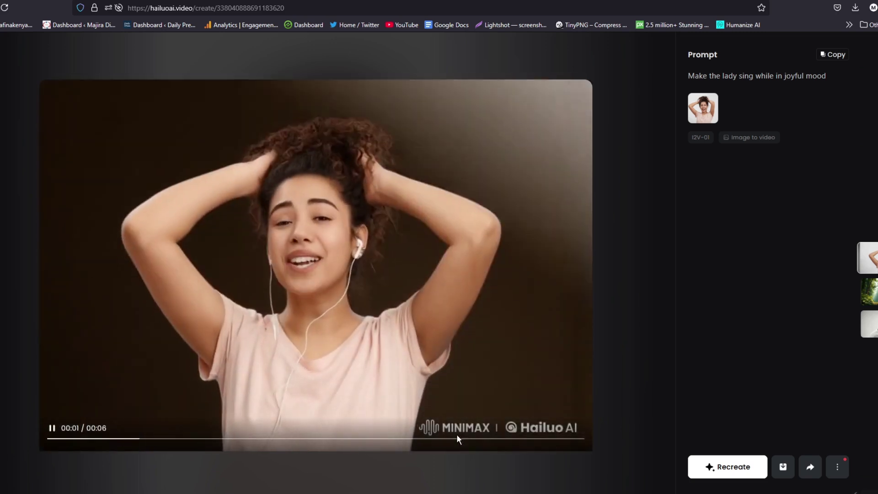
Skip ahead in the singing-lady clip and download it as an MP4
click(459, 437)
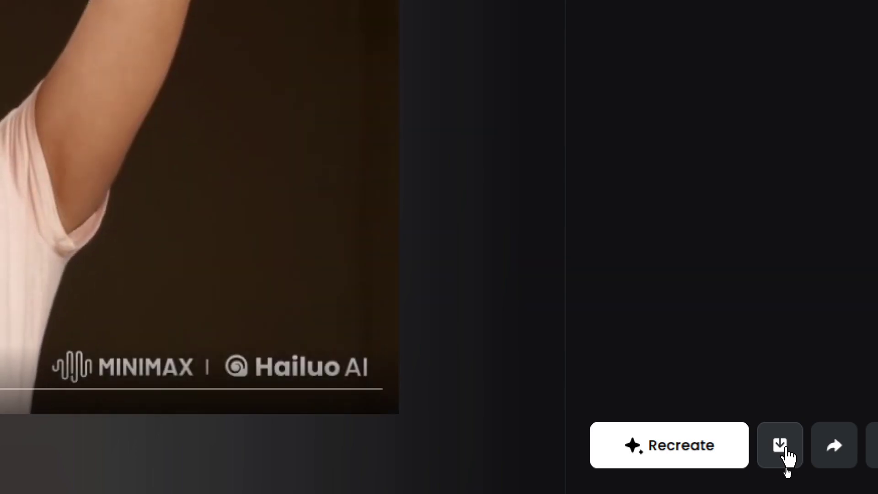
click(783, 448)
click(841, 28)
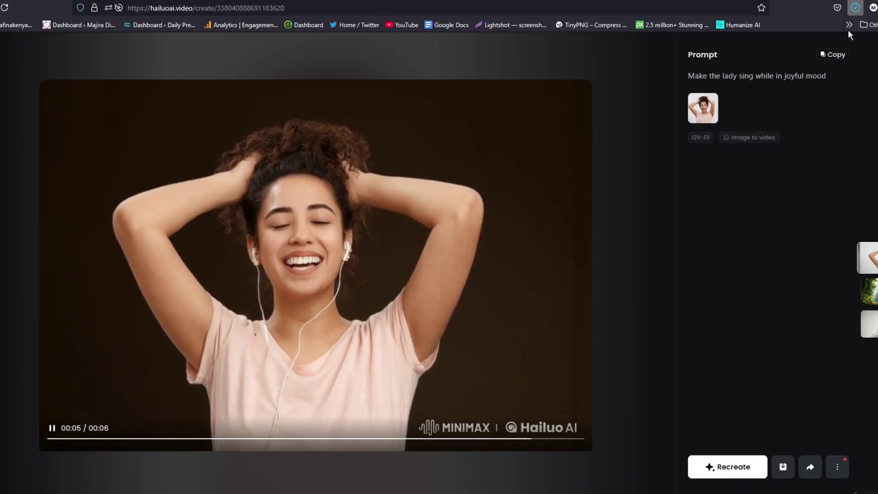